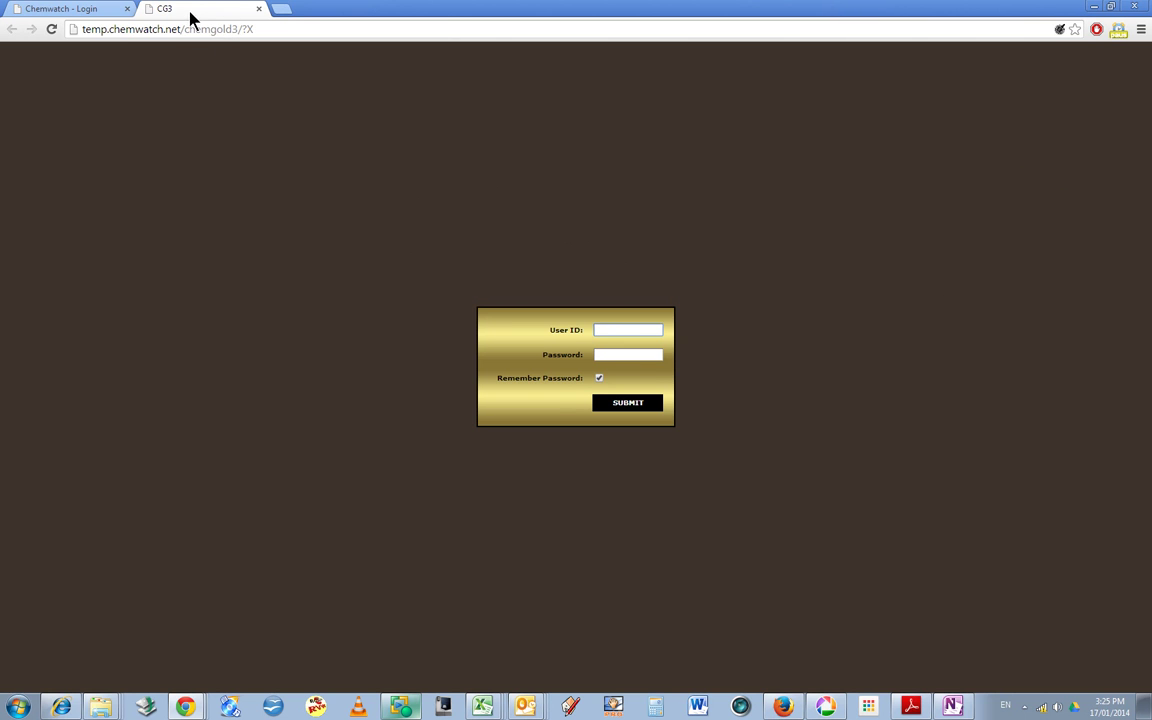
Split the CG3 tab into its own browser window and list the open Chrome windows.
drag(193, 18, 188, 712)
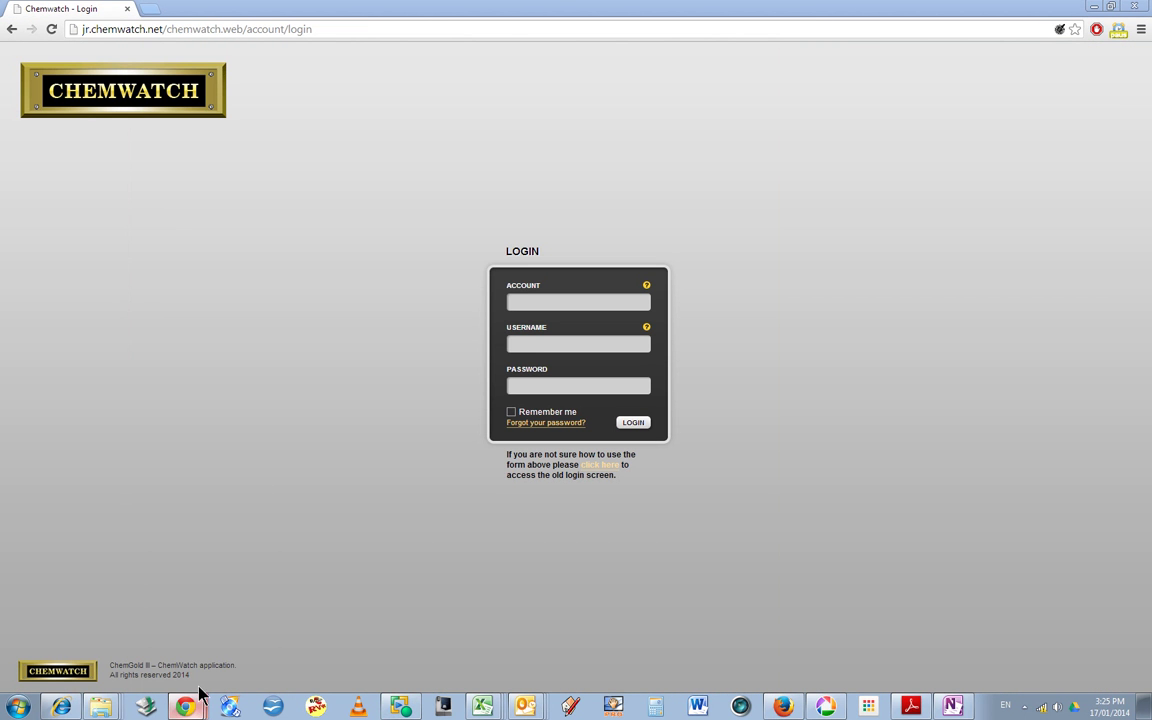
click(193, 708)
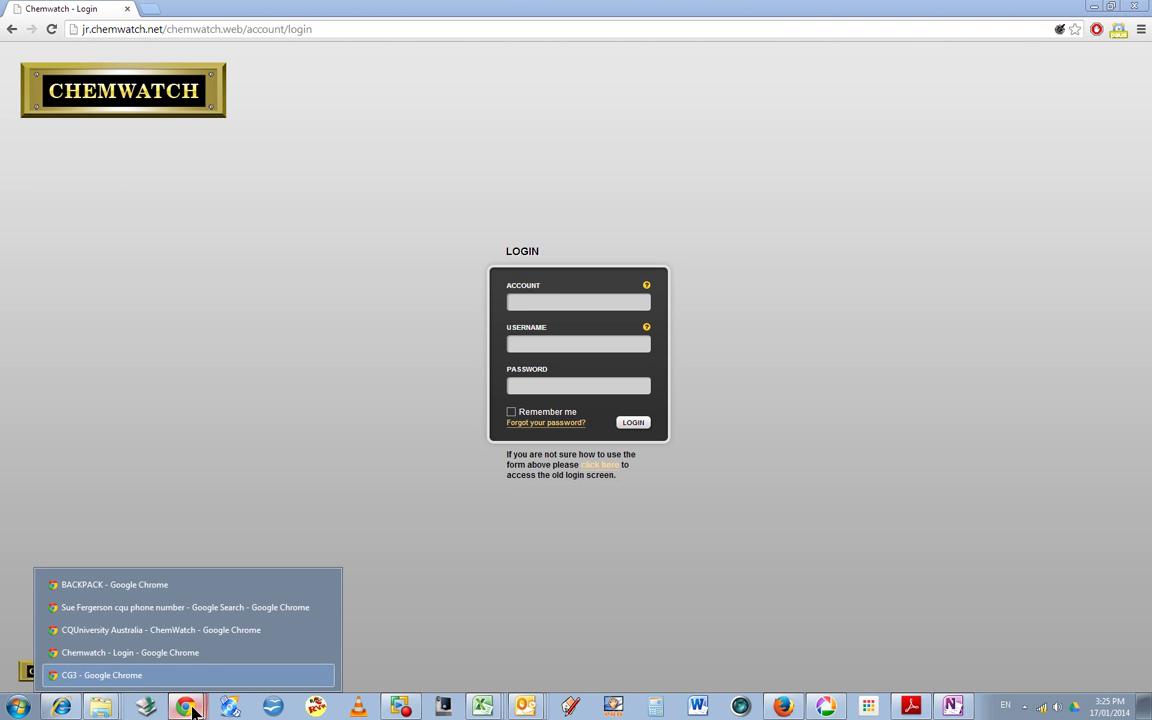
In FOLDERS, expand ROCKHAMPTON > Building 28 and open the Room 2.16 chemical list.
click(153, 653)
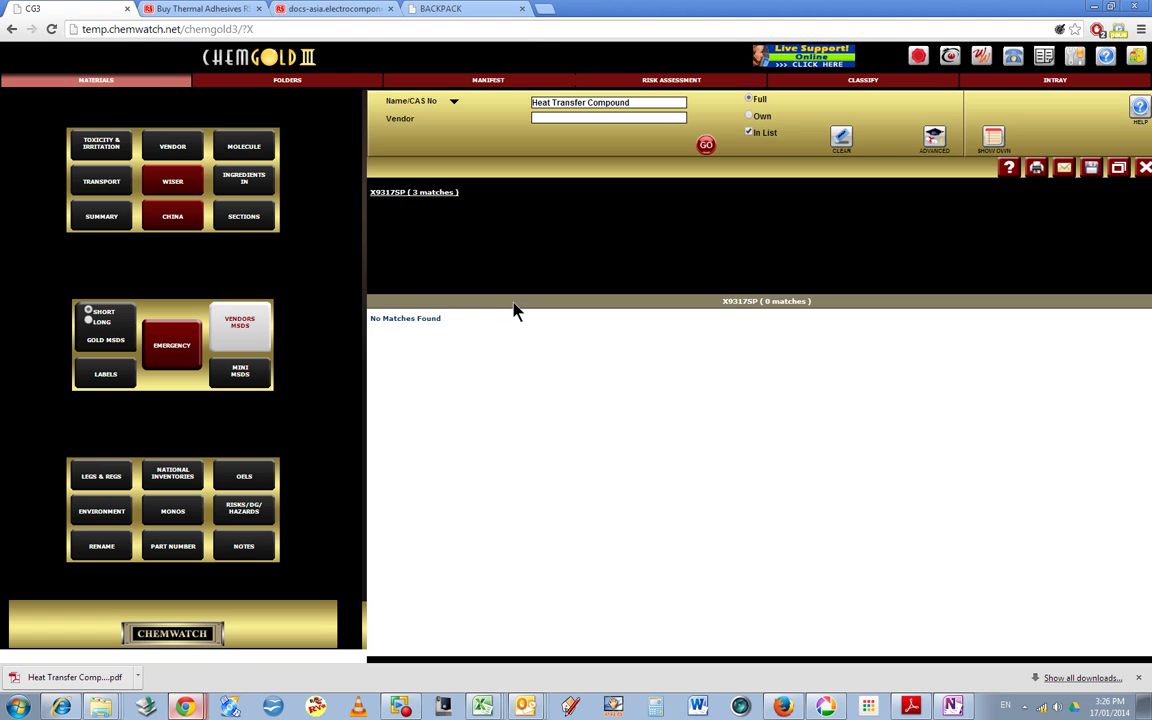
click(236, 80)
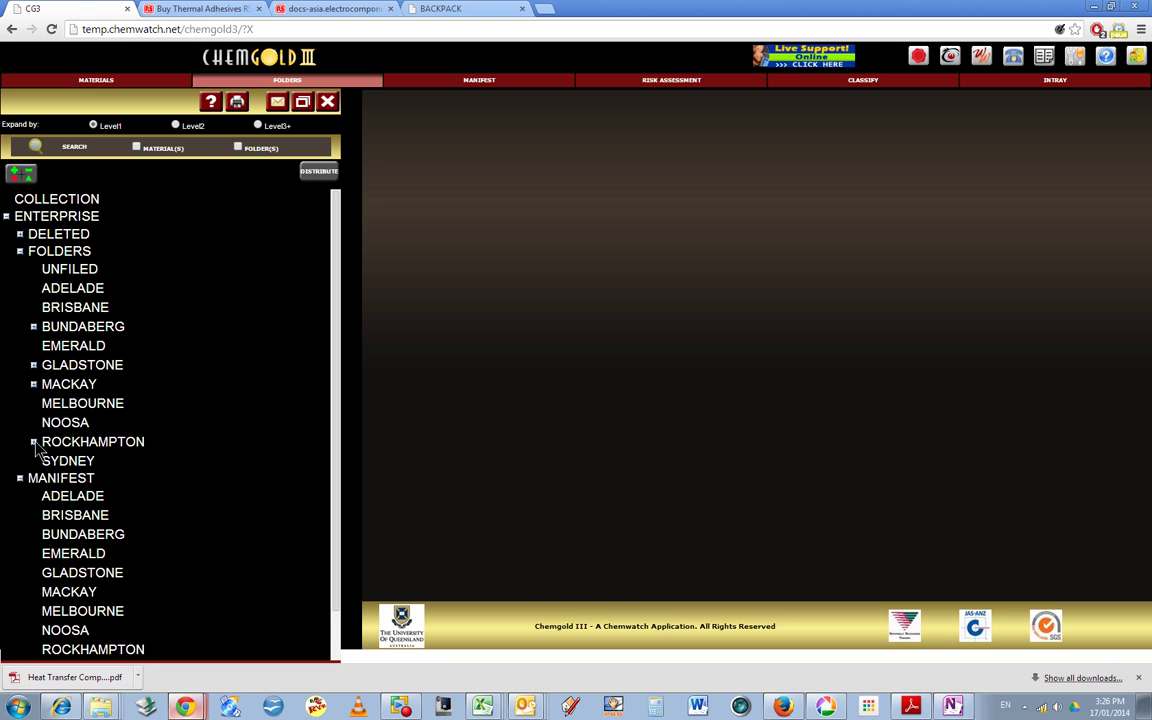
click(34, 442)
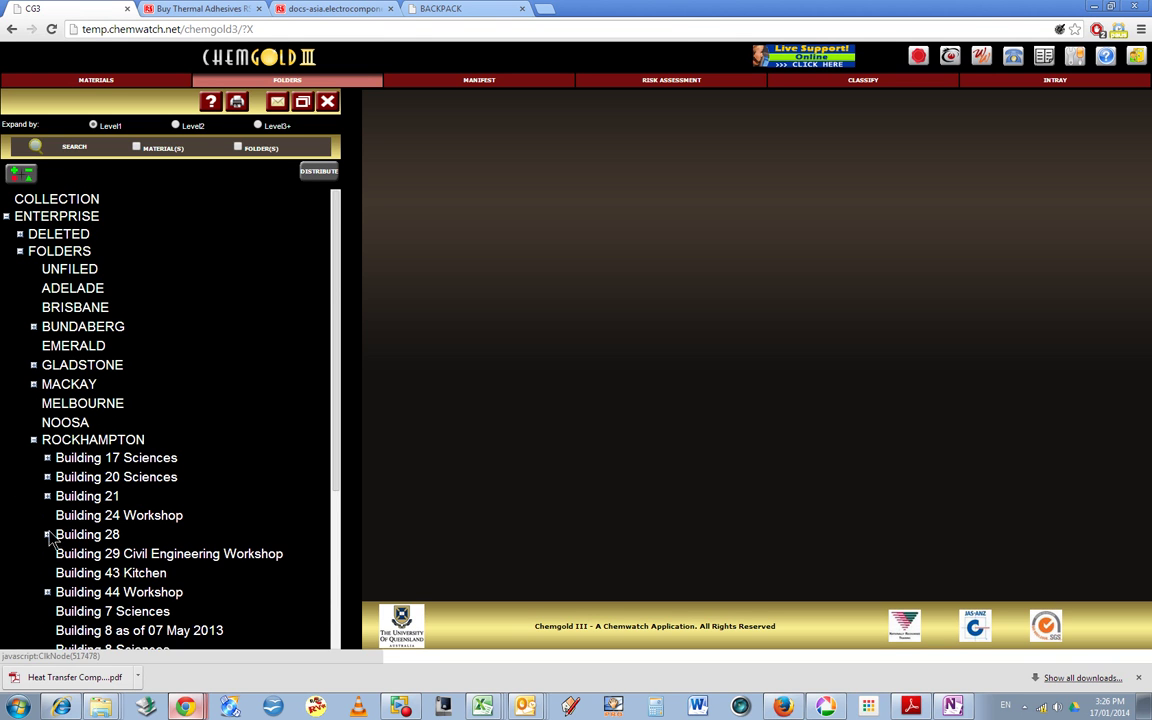
click(47, 535)
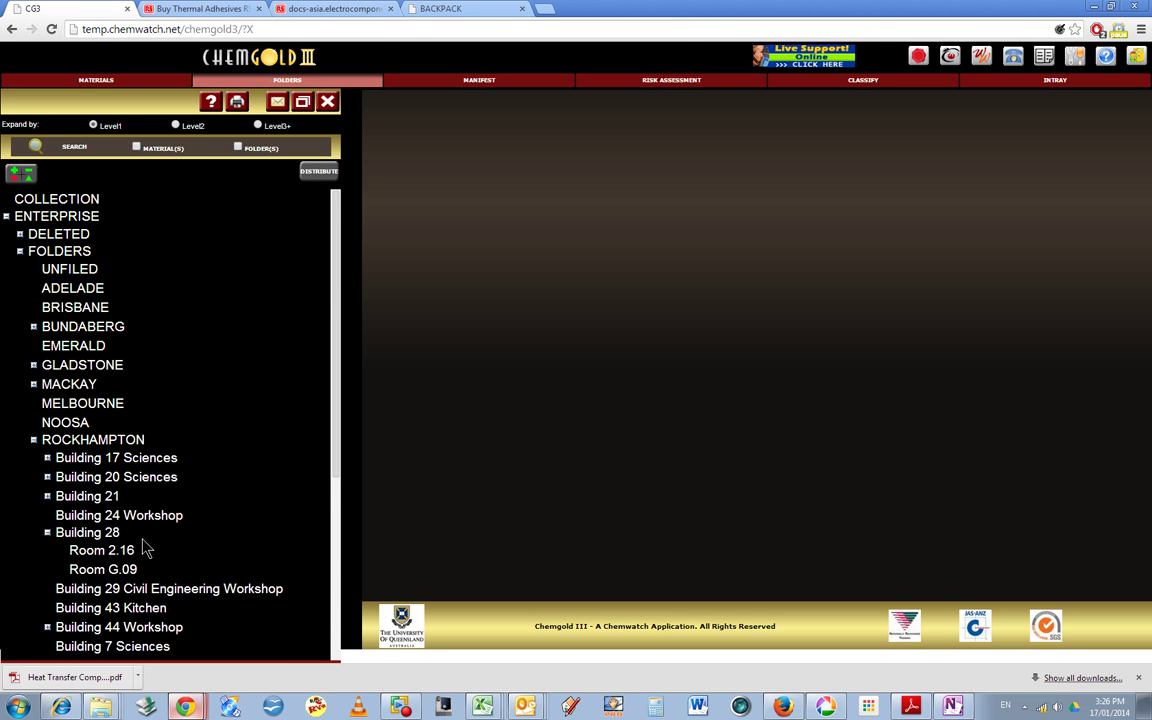
click(95, 550)
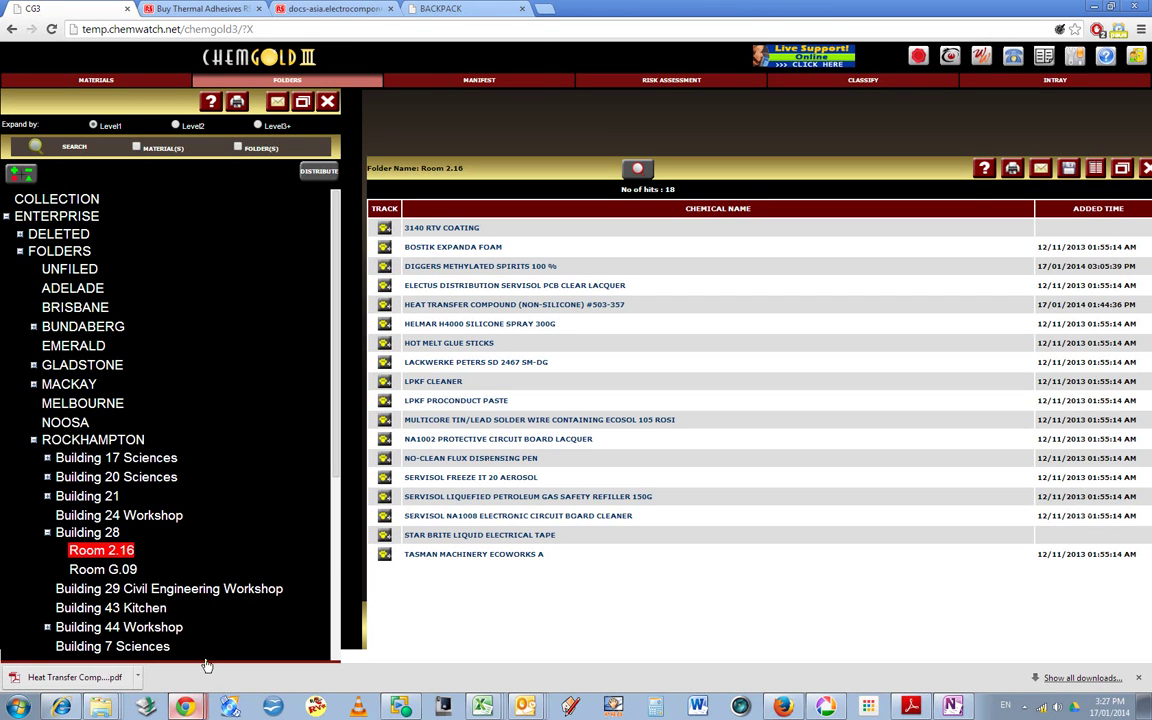
Let the 18-chemical Room 2.16 list finish loading, then dismiss the Chrome window list.
mouse_move(200, 710)
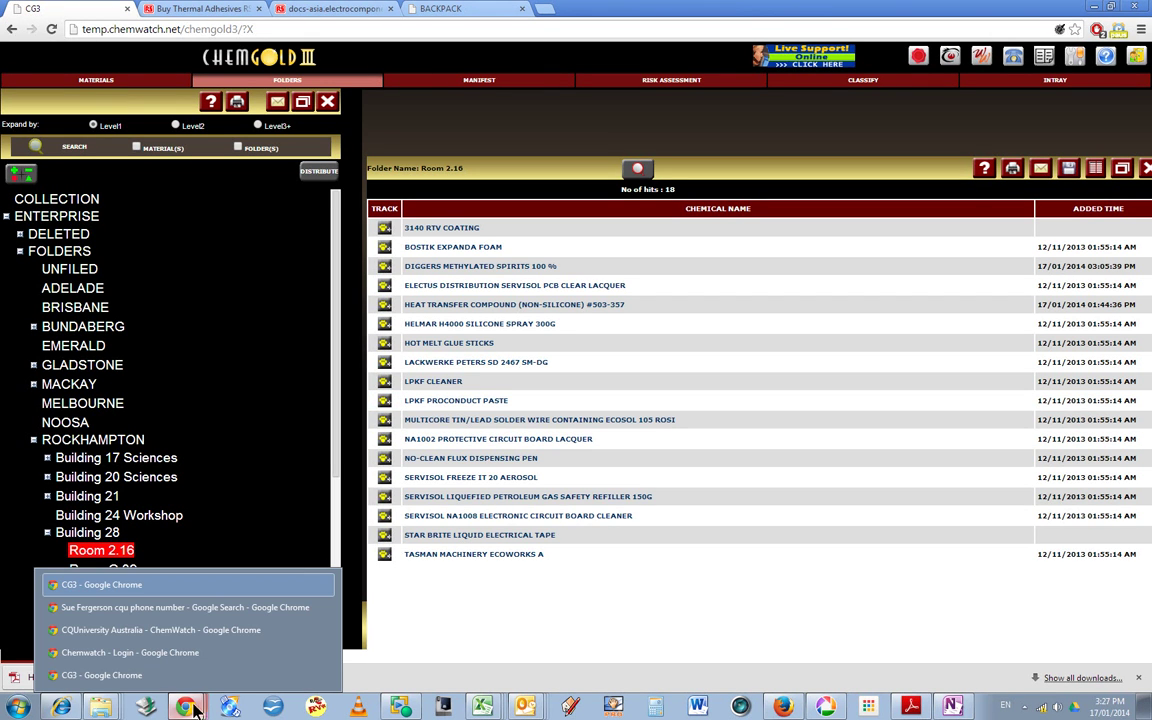
click(130, 676)
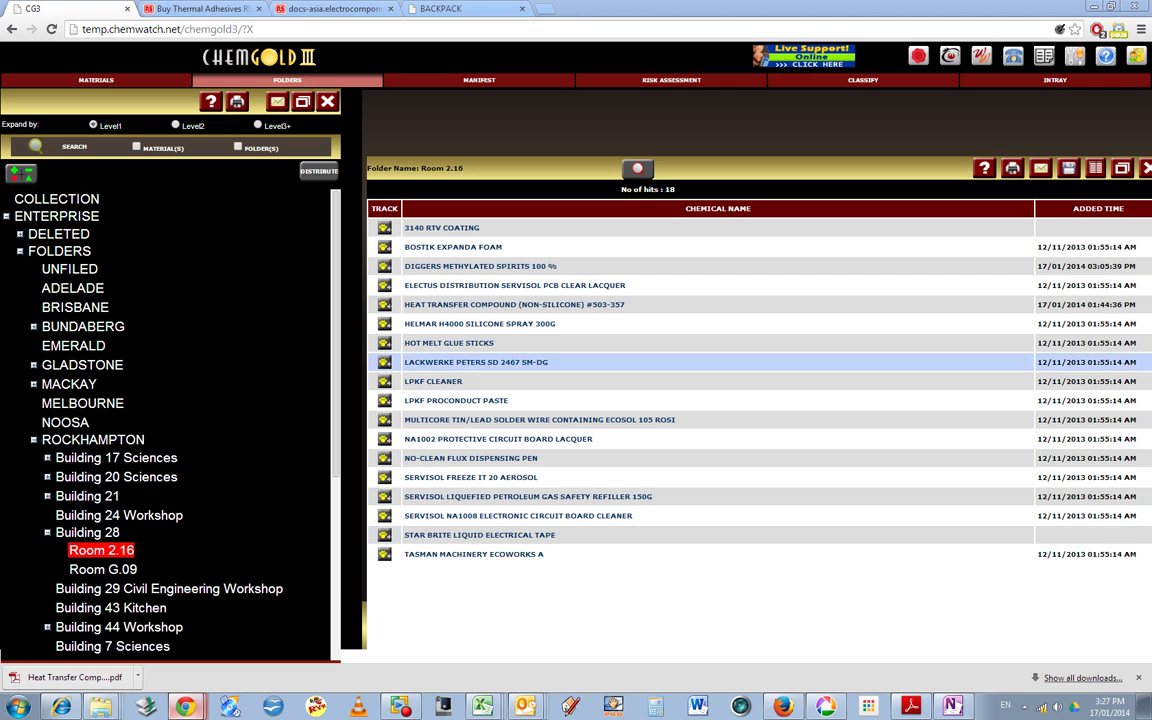
Bring the Chemwatch login page forward, switch to the old login screen, and begin entering the username.
mouse_move(185, 706)
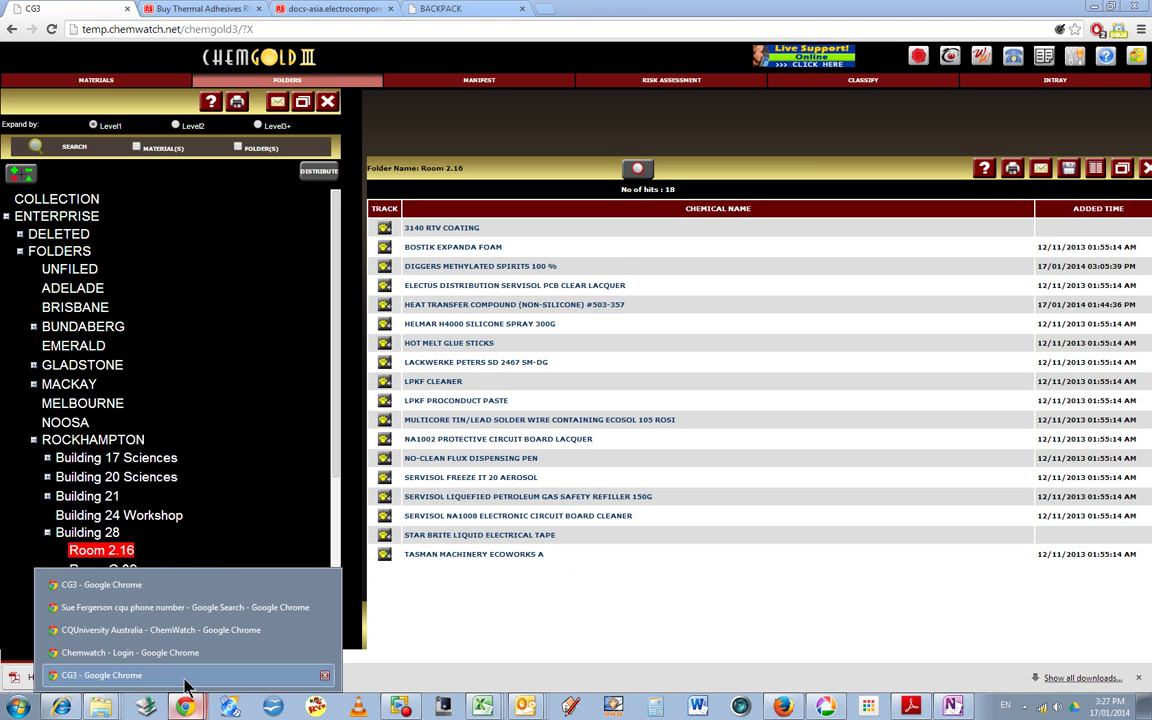
click(170, 601)
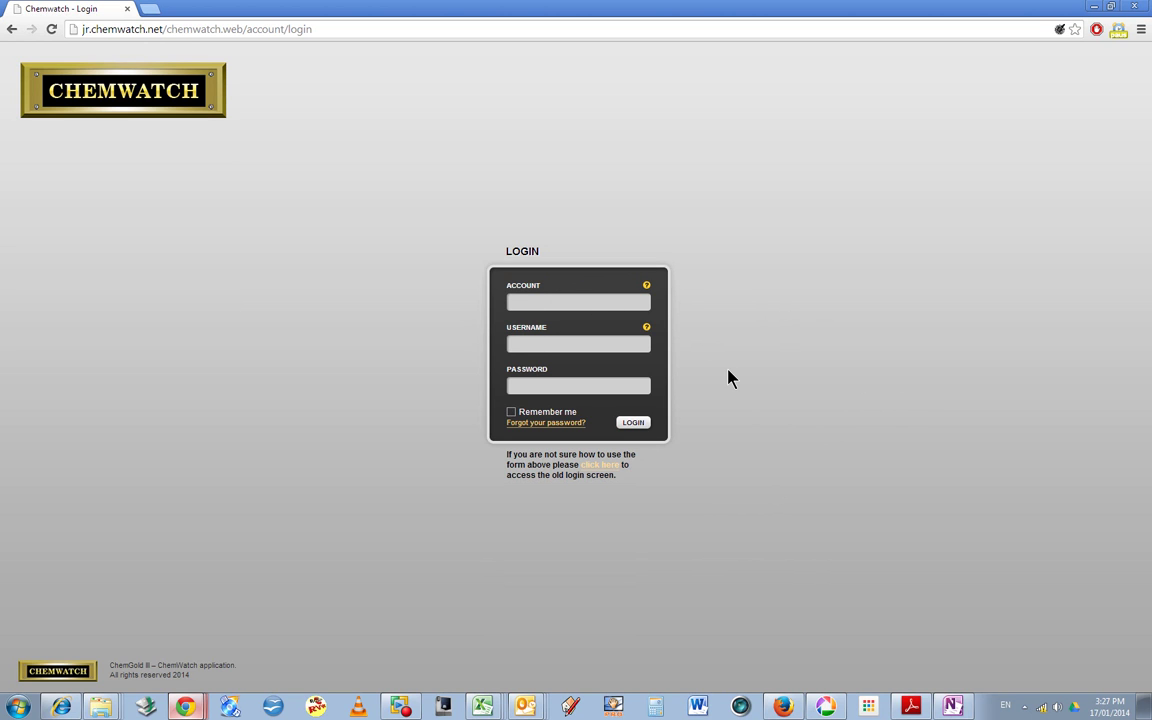
click(606, 468)
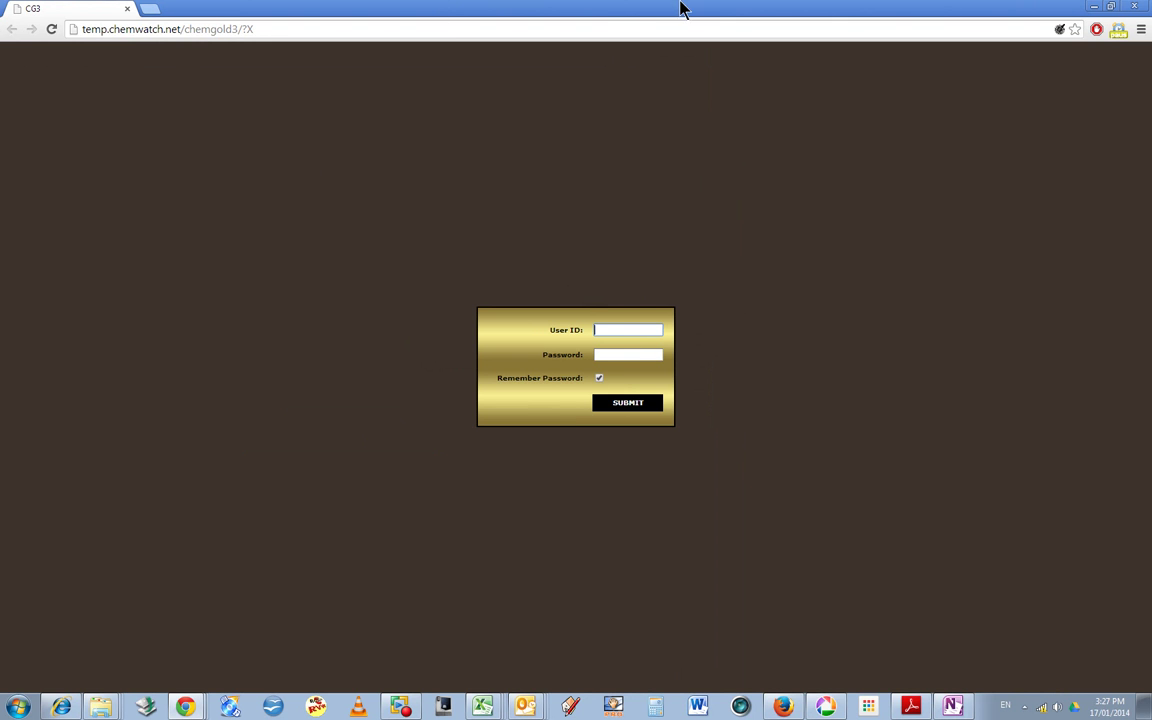
drag(49, 13, 802, 62)
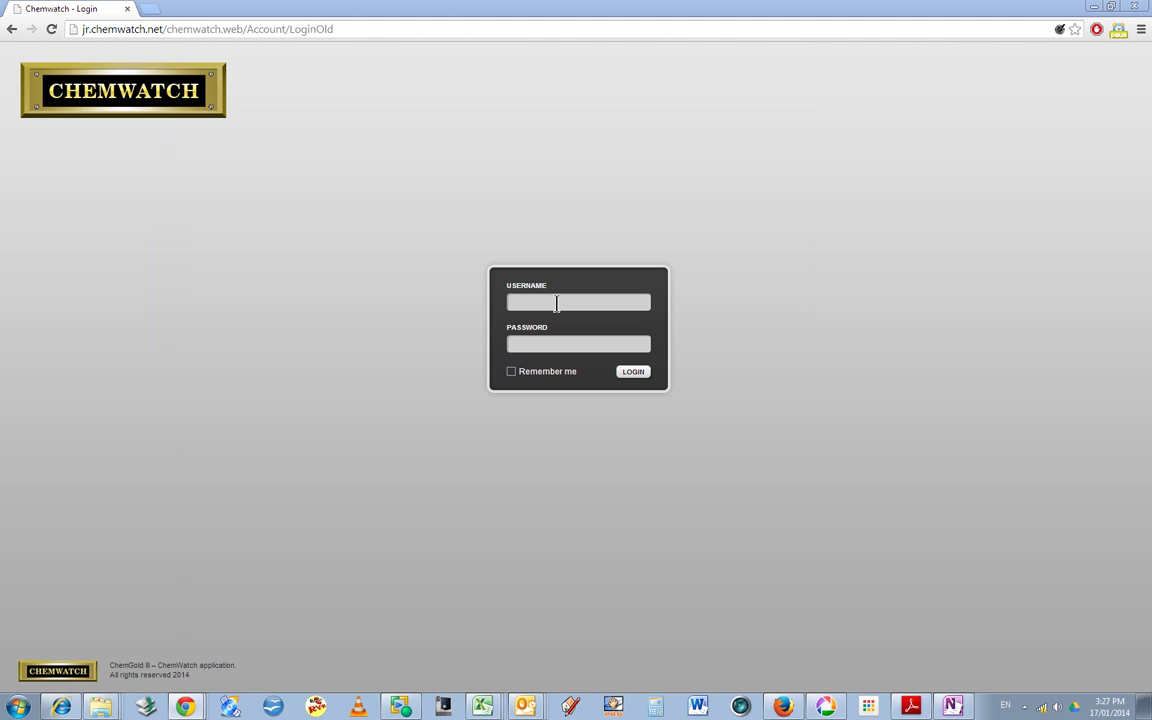
click(556, 303)
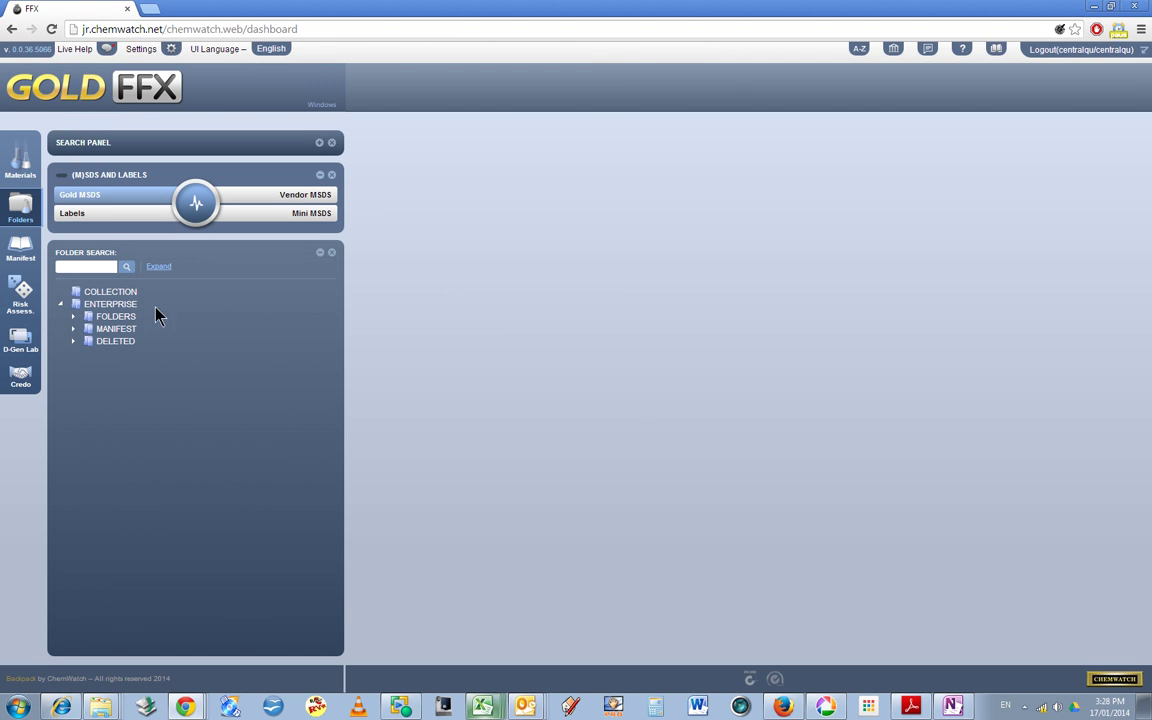
Expand FOLDERS and MANIFEST, then open the Building 28 Room 2.16 folder listing 14 materials.
click(73, 318)
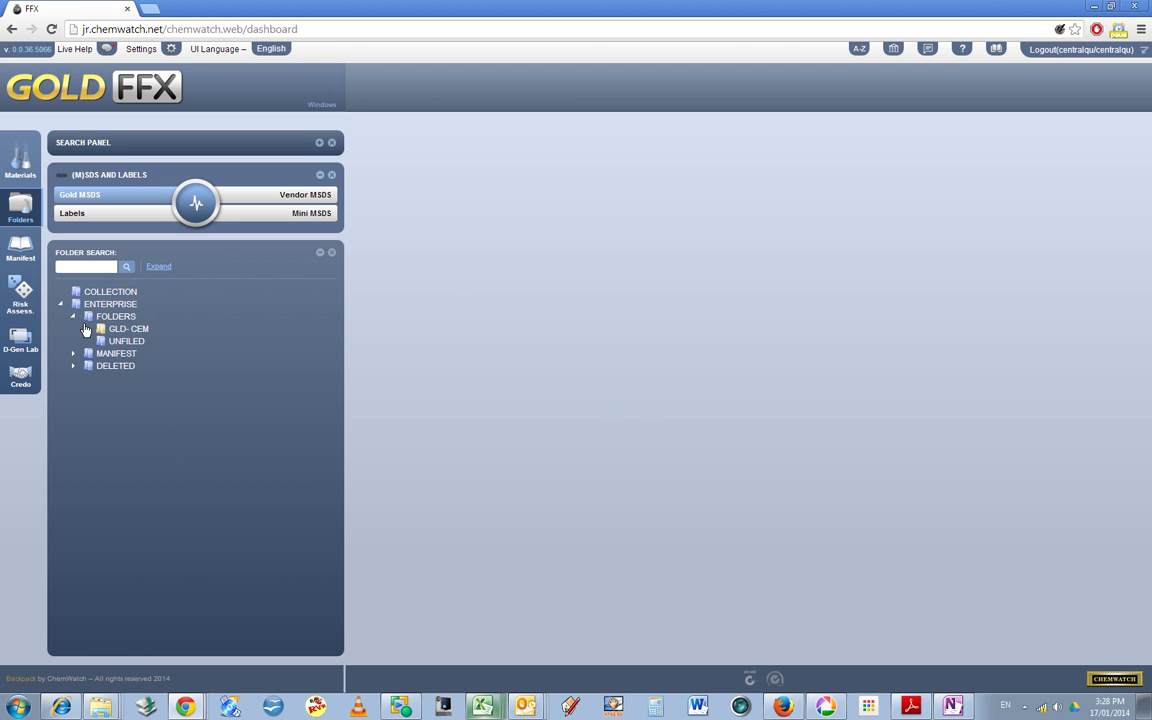
click(127, 329)
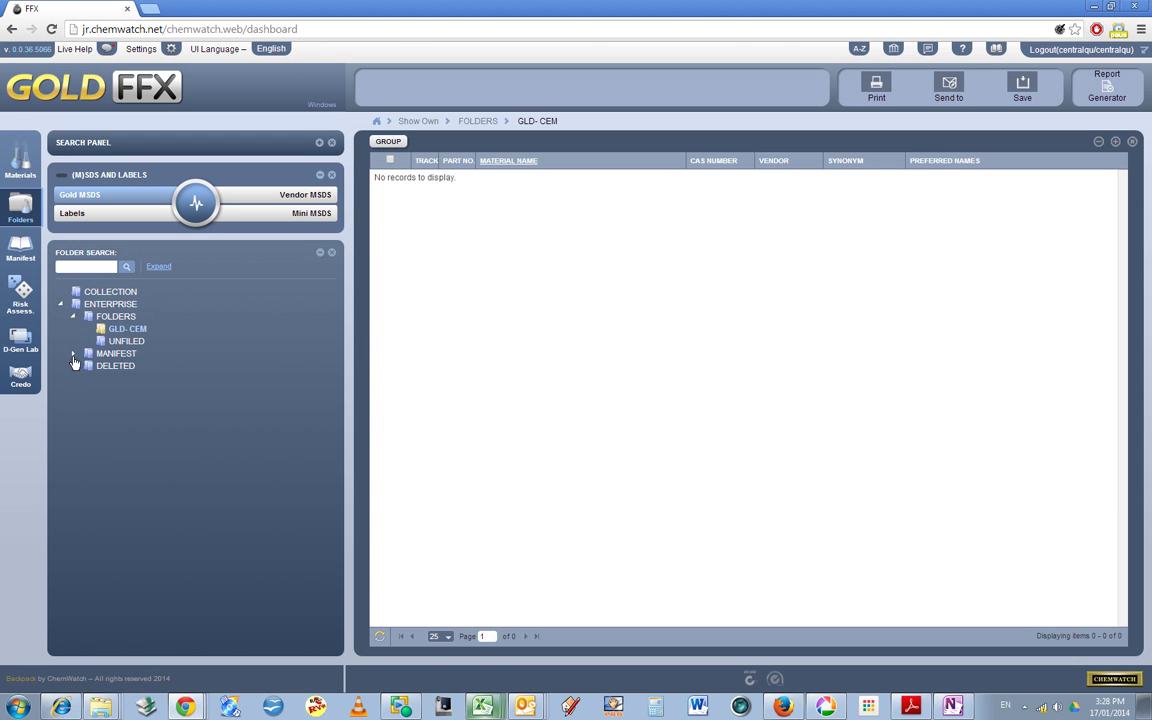
click(73, 355)
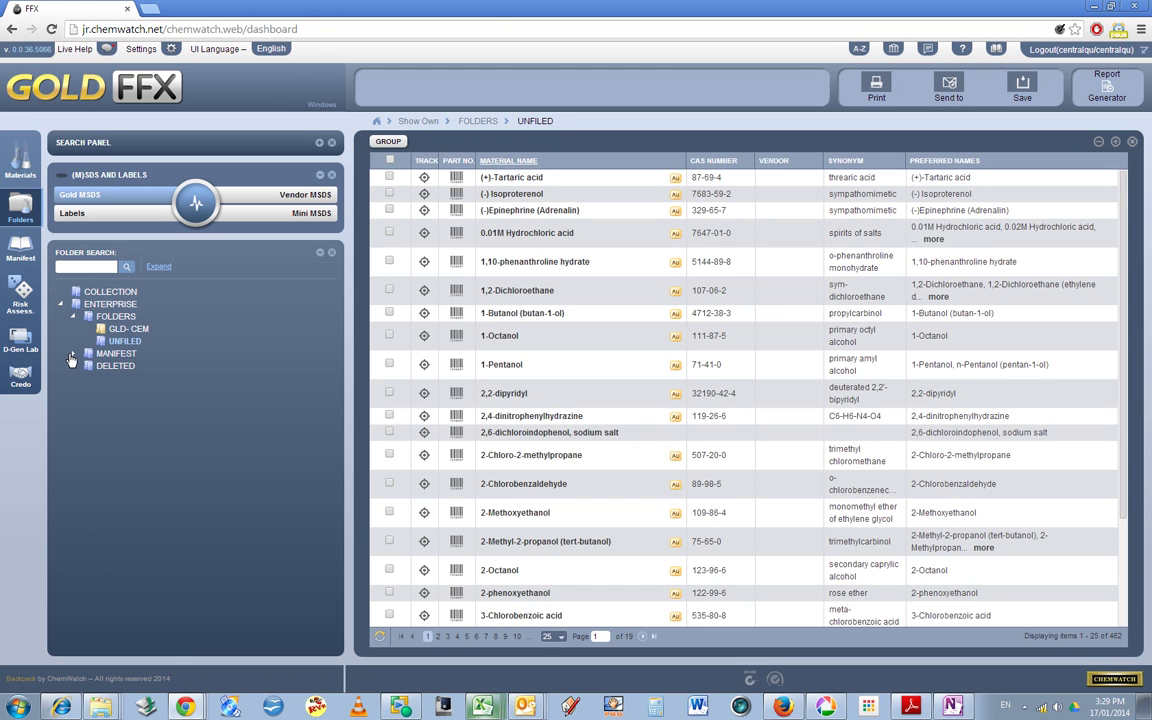
click(72, 355)
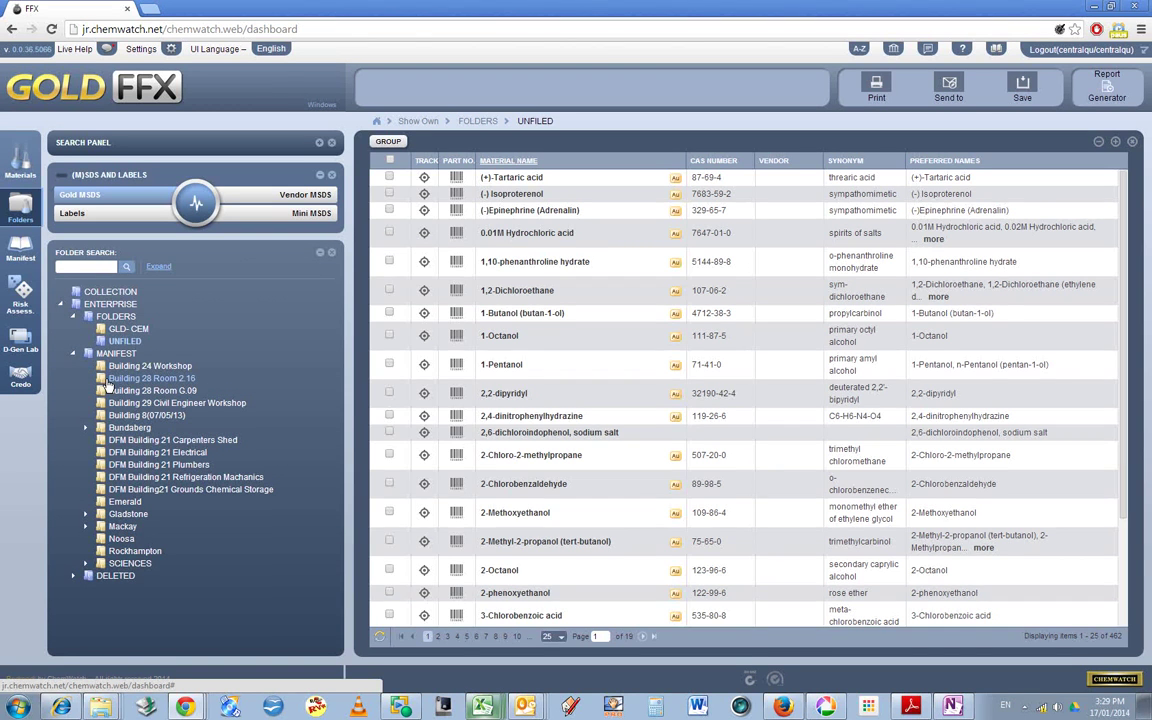
click(108, 386)
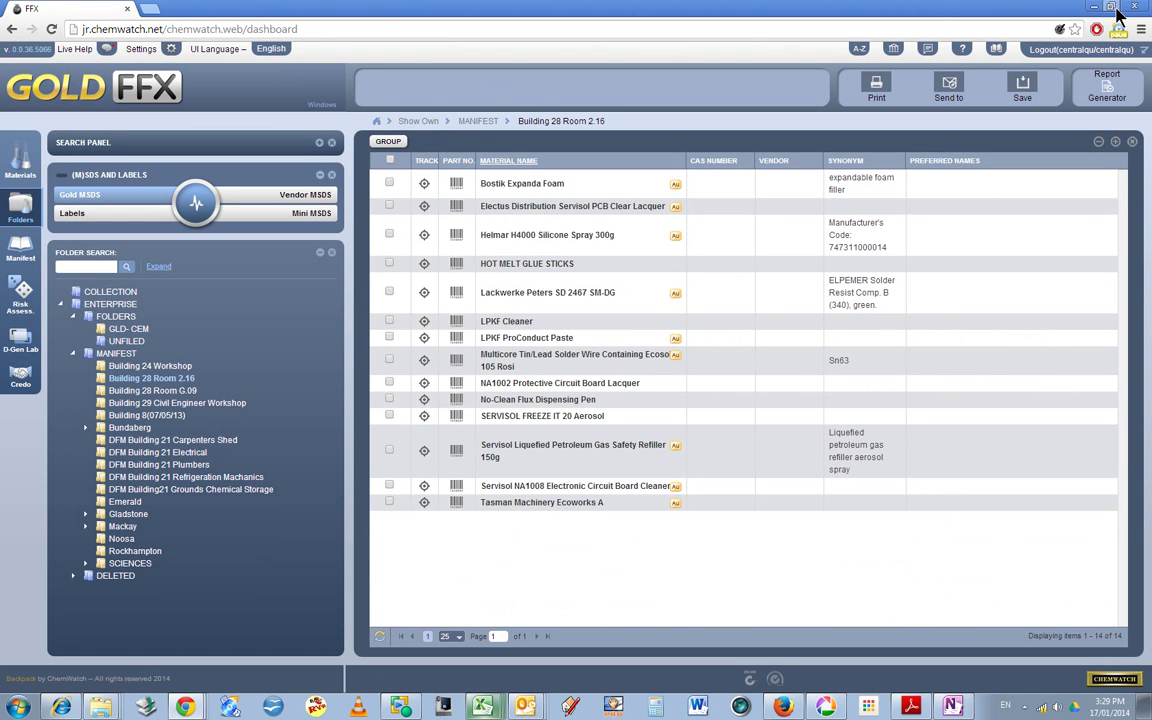
Restore both windows, placing FFX on the left and ChemGold III on the right.
click(1113, 8)
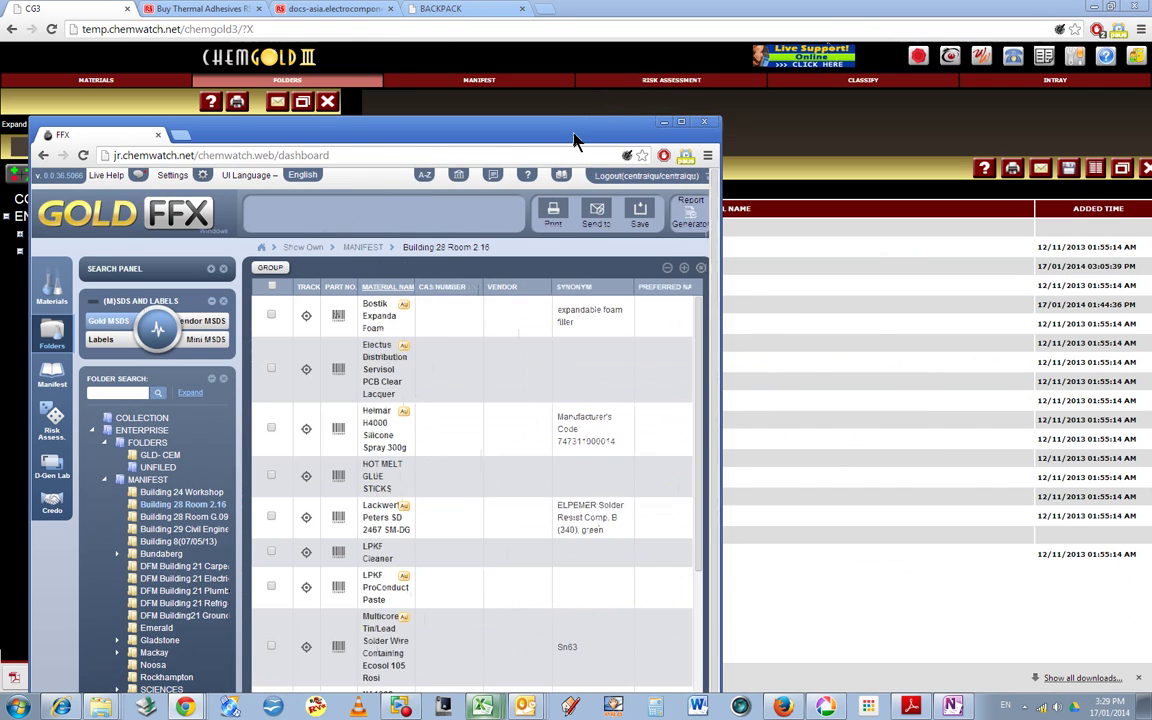
drag(664, 126, 638, 38)
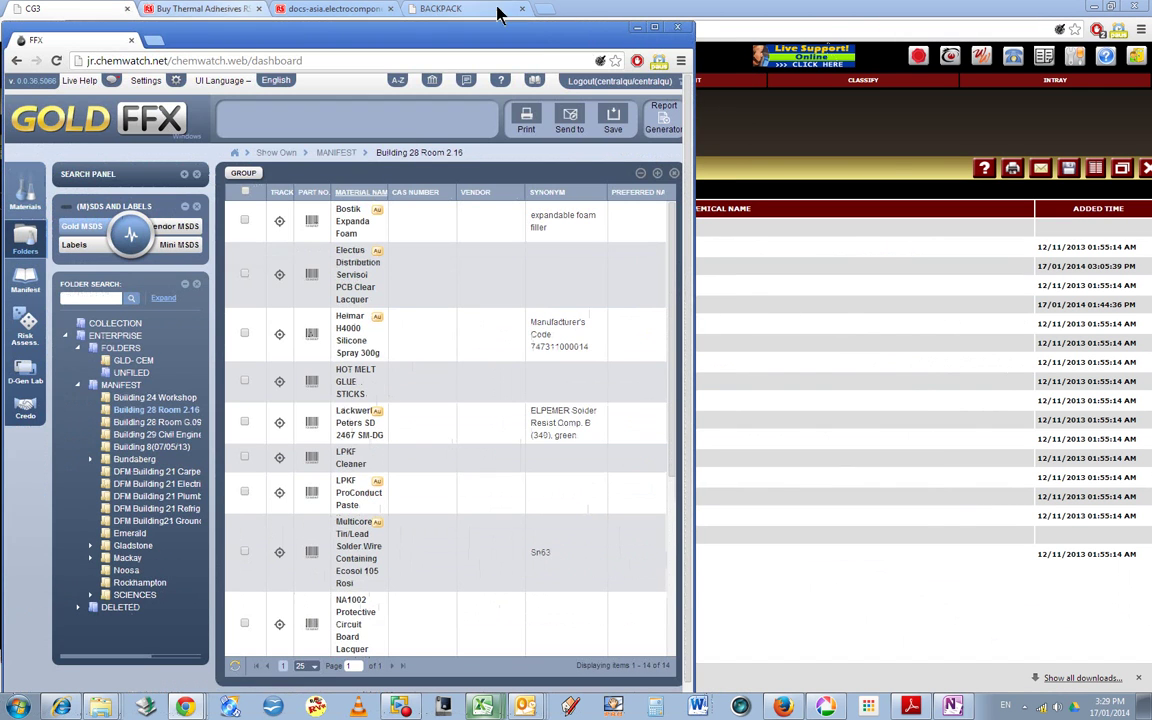
click(112, 10)
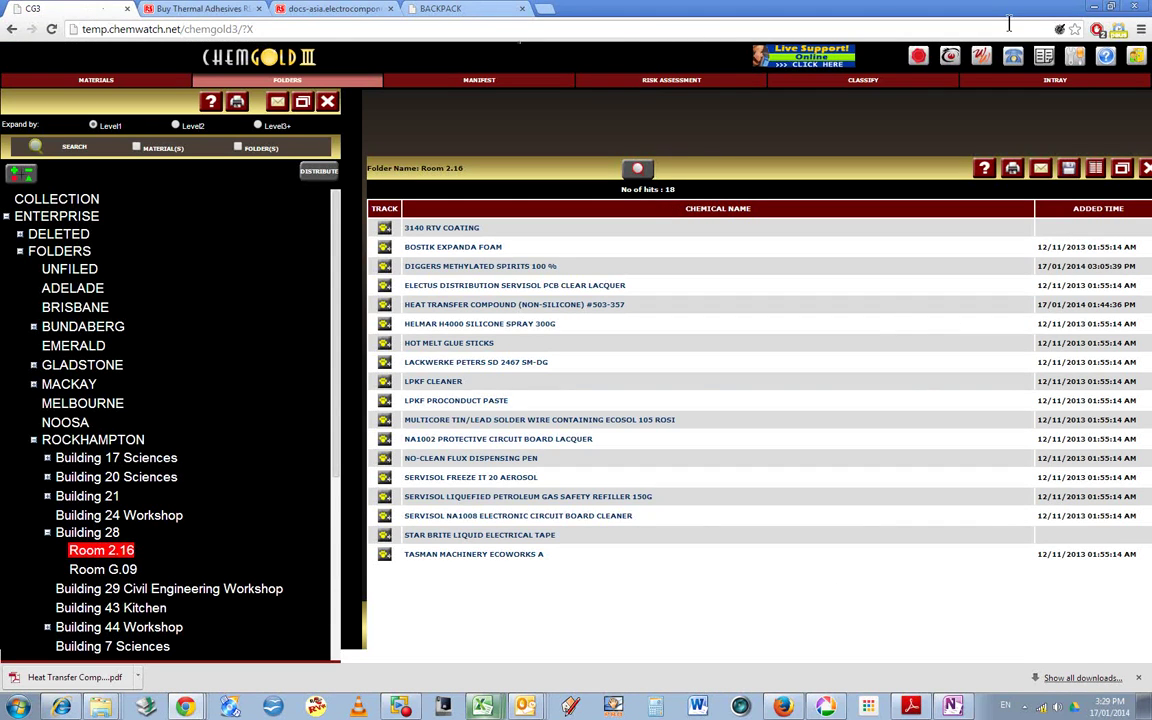
click(1114, 9)
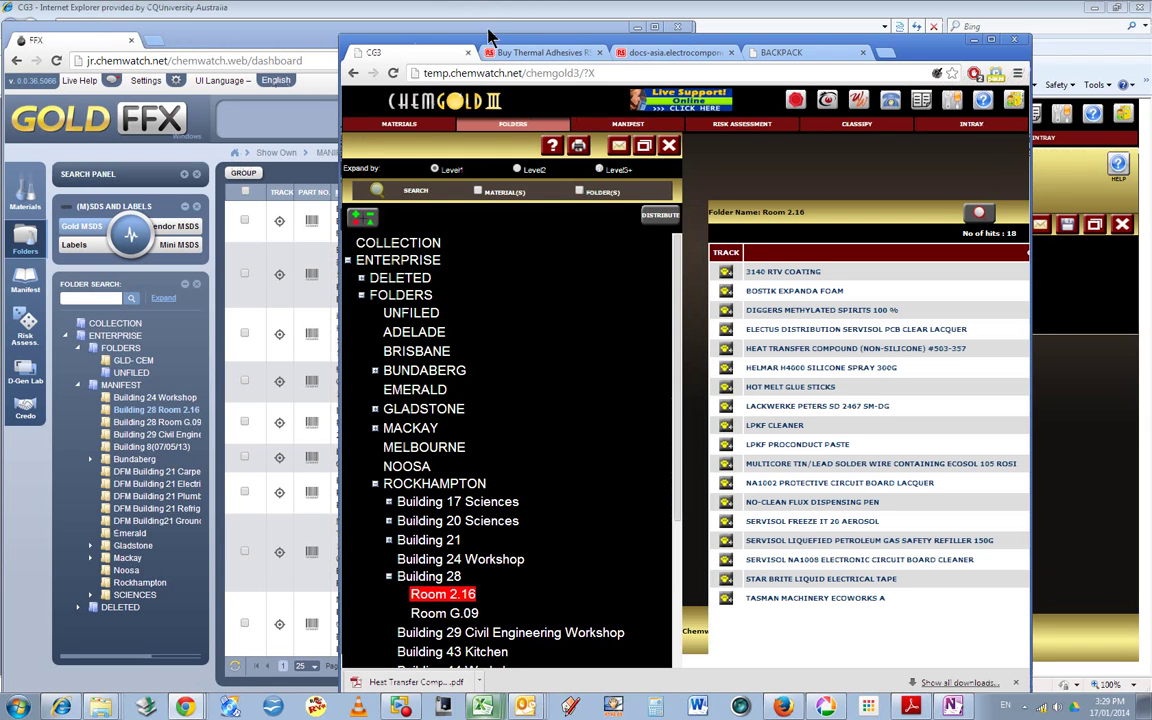
drag(447, 47, 607, 21)
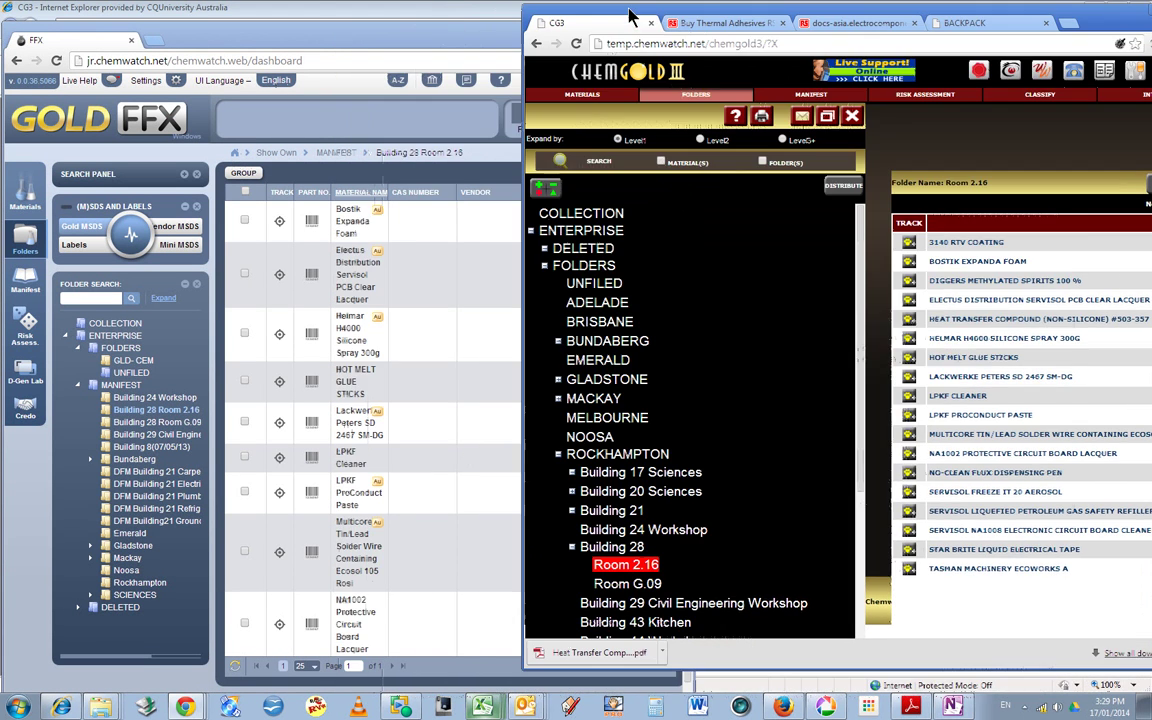
click(405, 42)
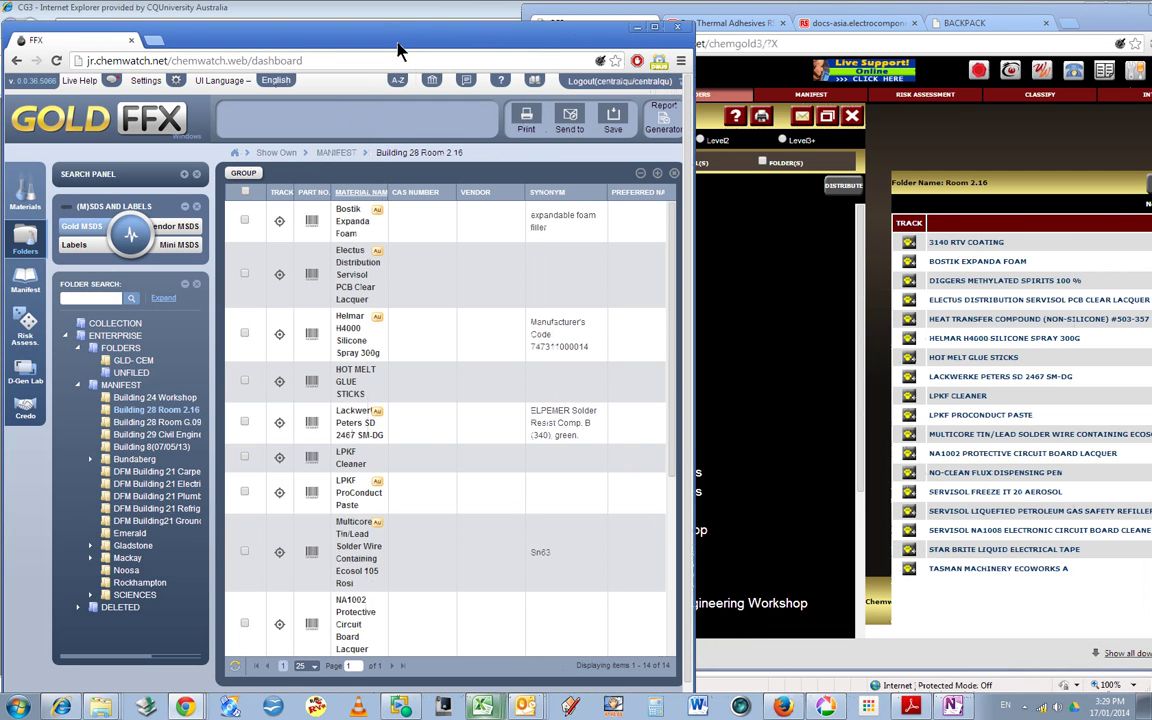
drag(405, 42, 490, 32)
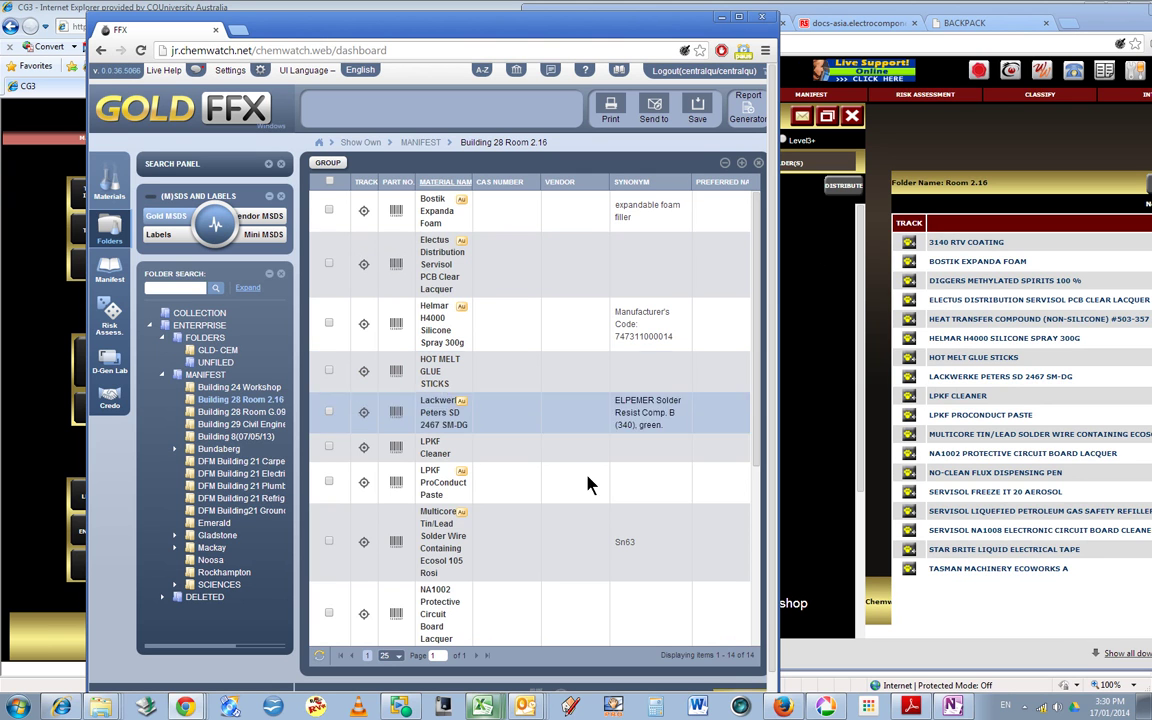
mouse_move(178, 708)
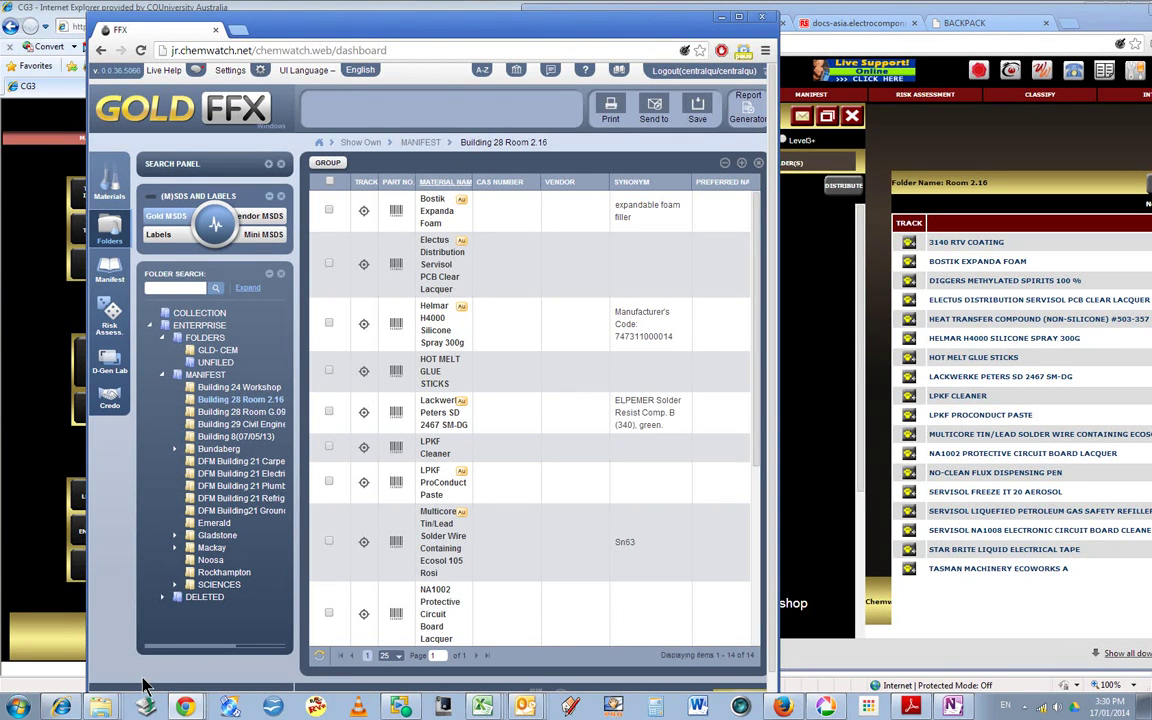
Centre the ChemFFX User Guide PDF window and scroll through its contents, then back toward the cover.
click(1003, 15)
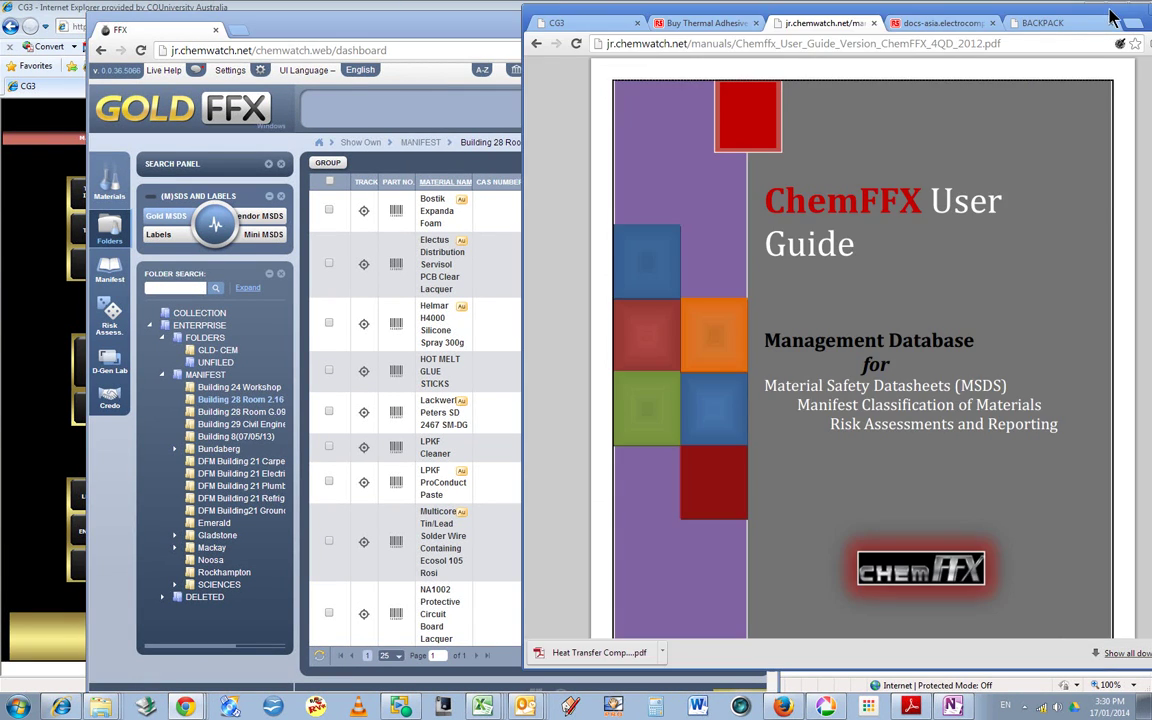
drag(1003, 15, 900, 30)
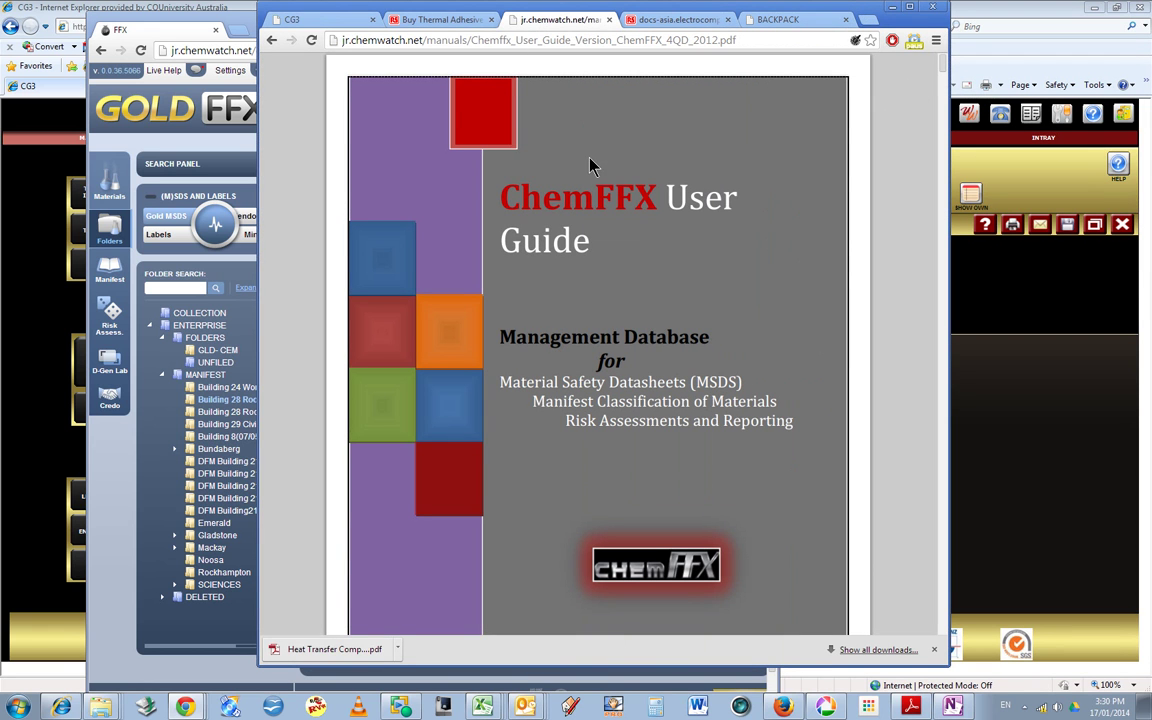
scroll(615, 185, down, 5)
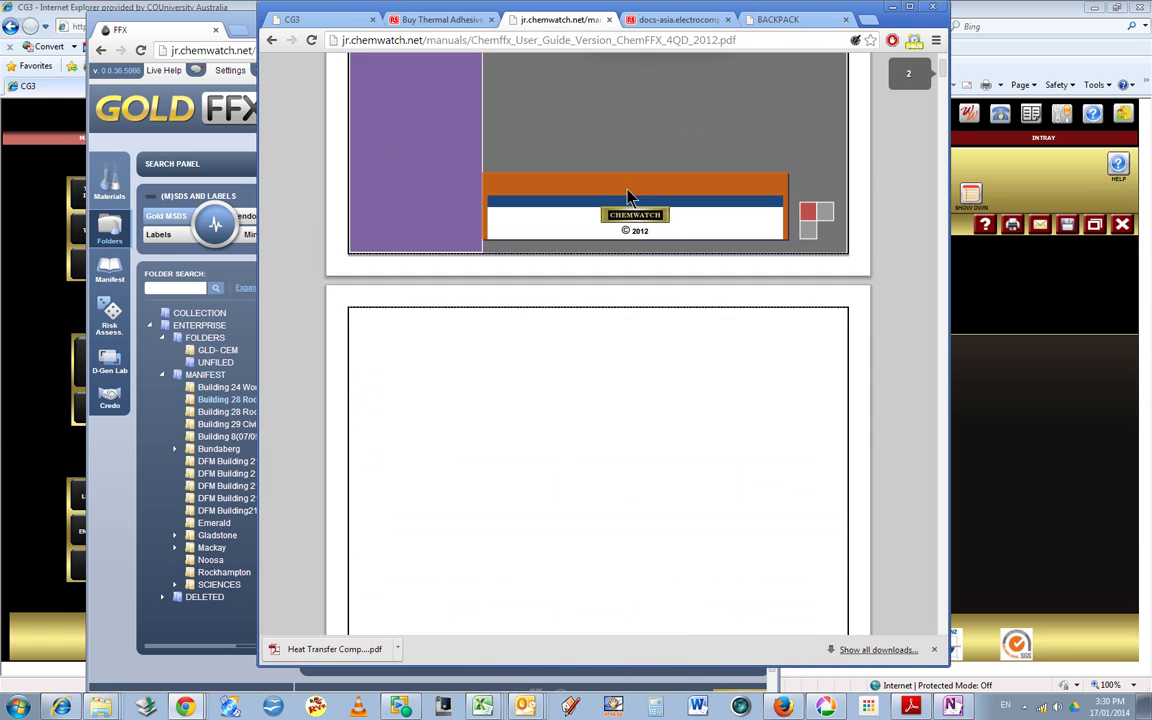
scroll(628, 196, down, 5)
scroll(628, 196, down, 5)
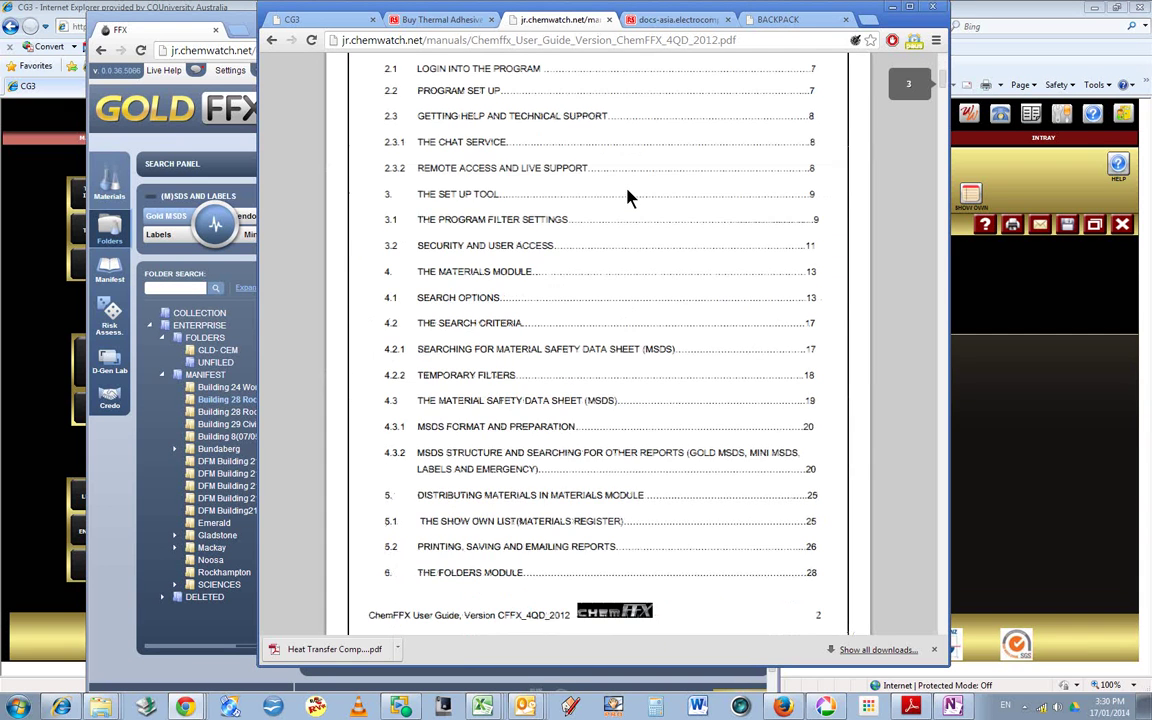
scroll(628, 196, down, 9)
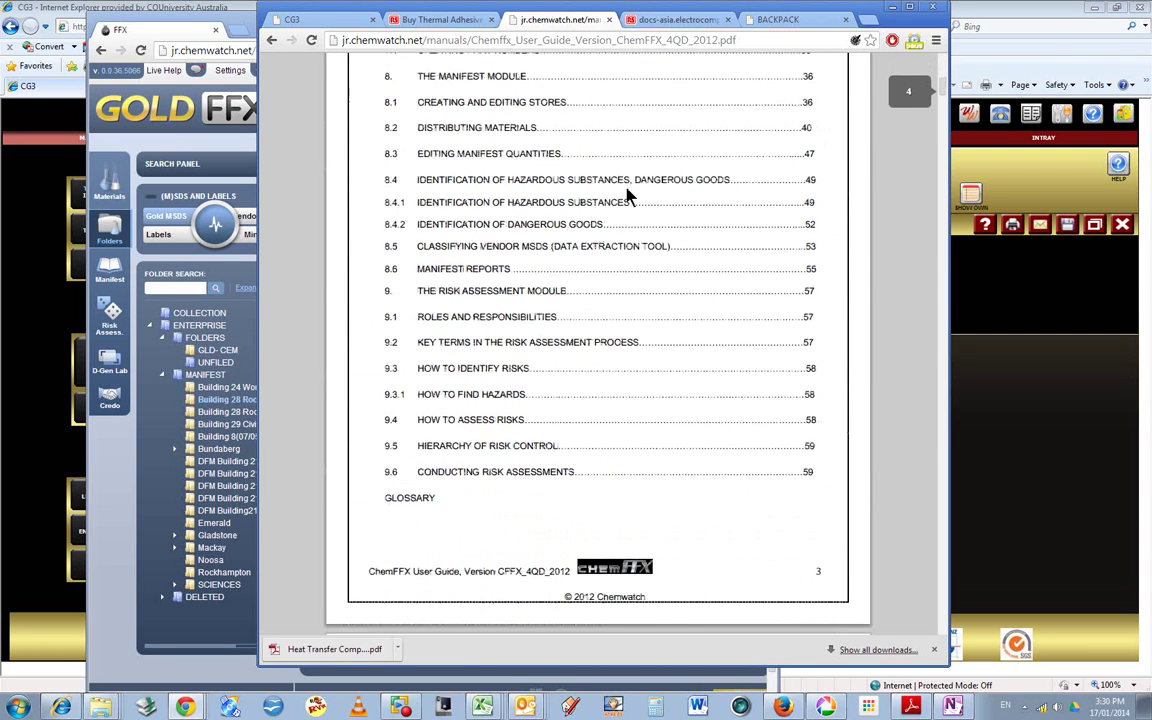
scroll(628, 196, down, 5)
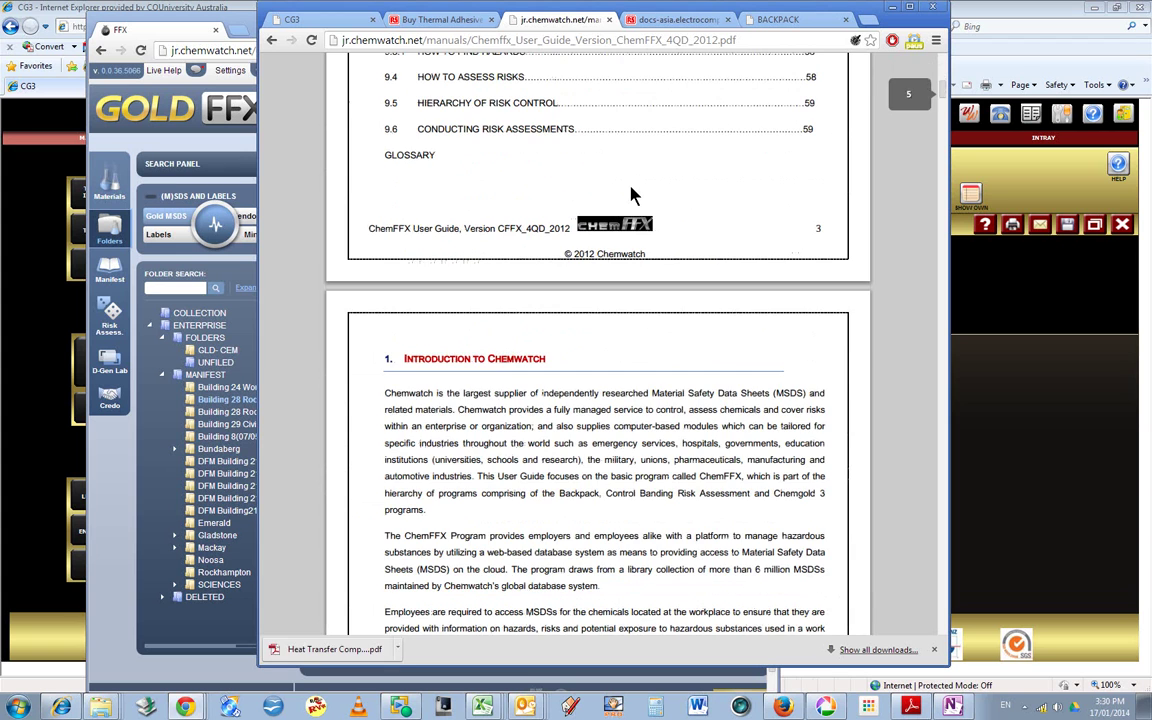
scroll(630, 195, up, 20)
scroll(626, 193, up, 15)
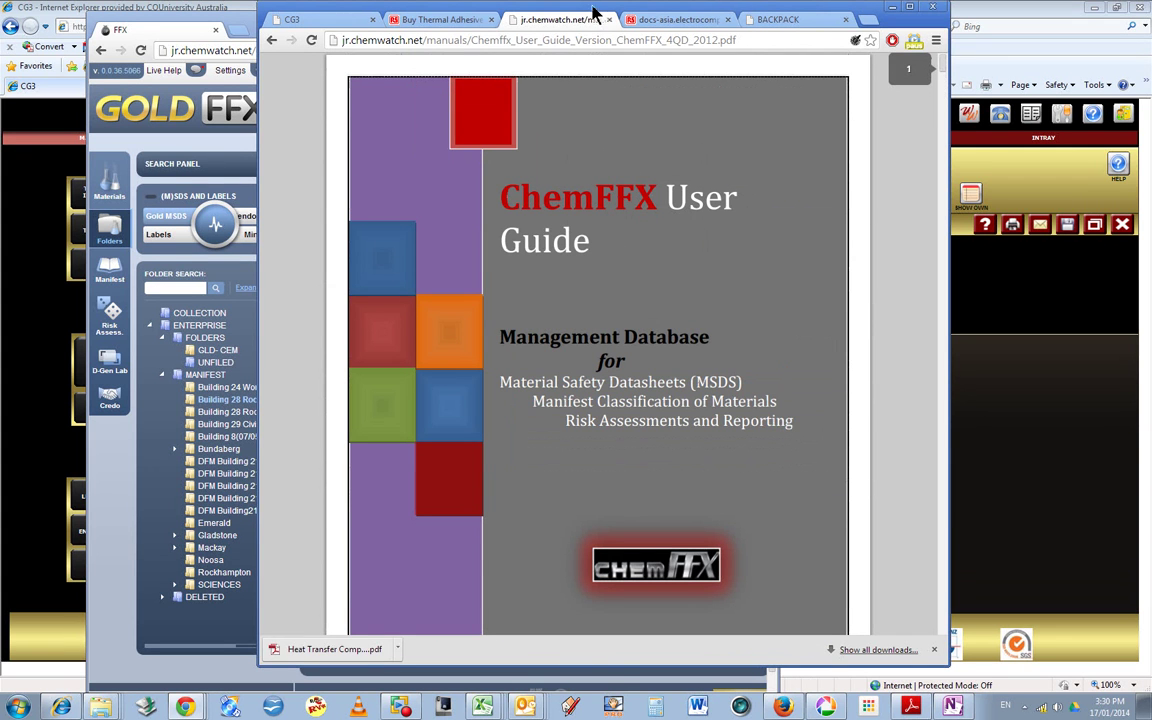
Drag the user guide window aside so the FFX Room 2.16 list shows again.
drag(589, 21, 730, 365)
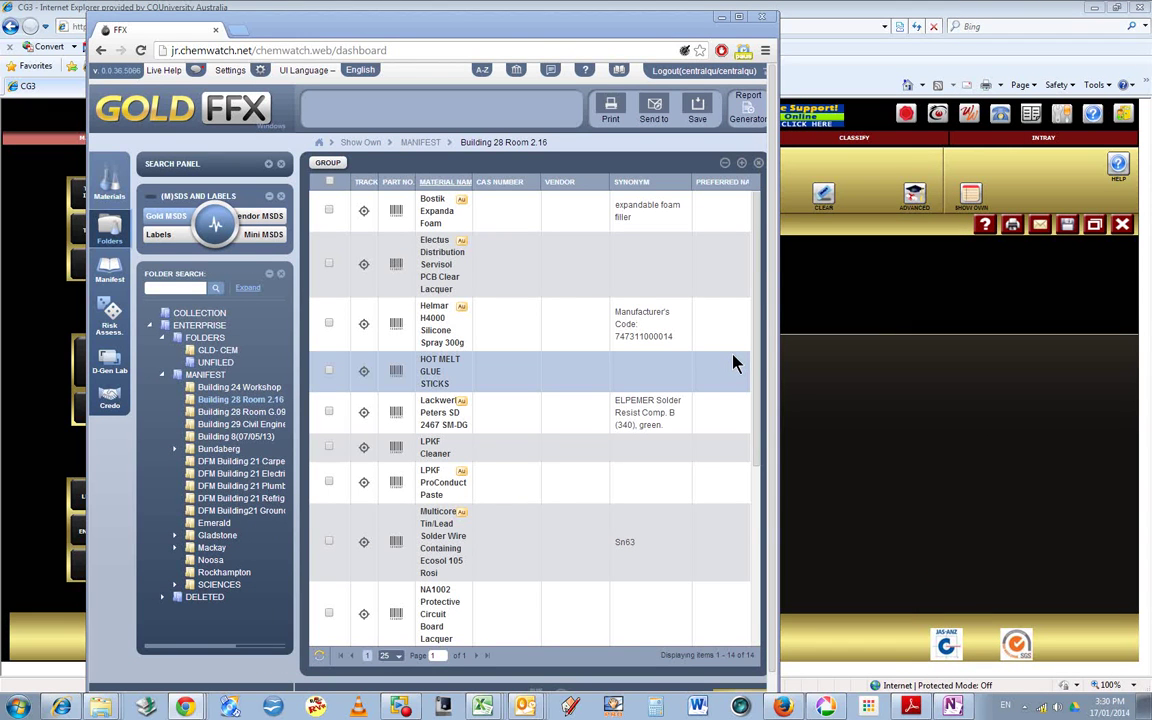